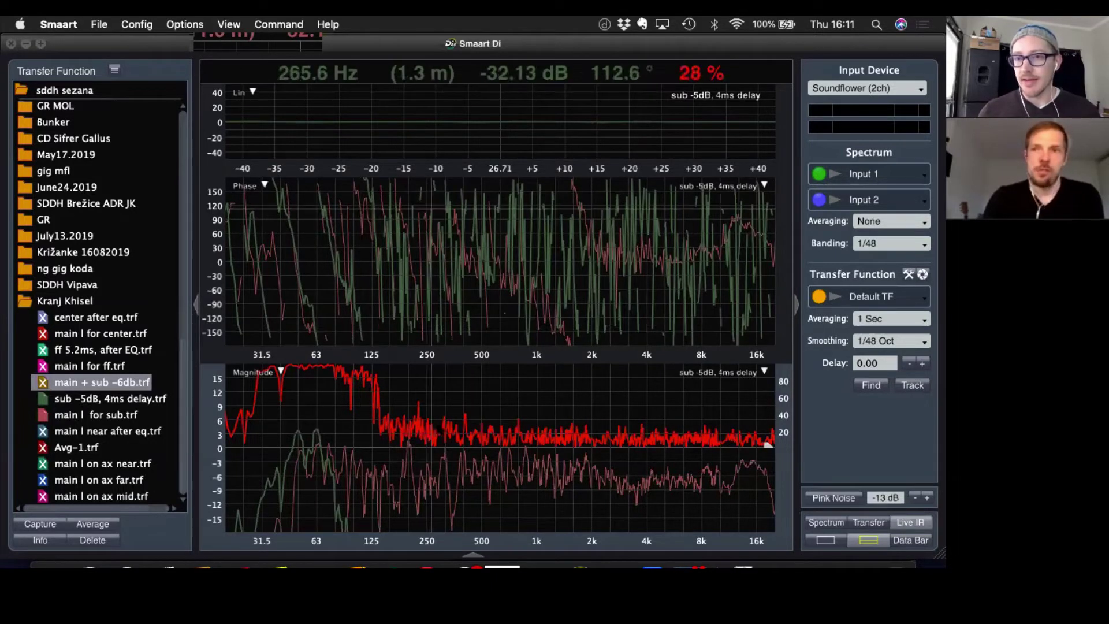
- Keep Smaart's smoothing at 1/48 Oct and averaging at 1 Sec
left_click(925, 341)
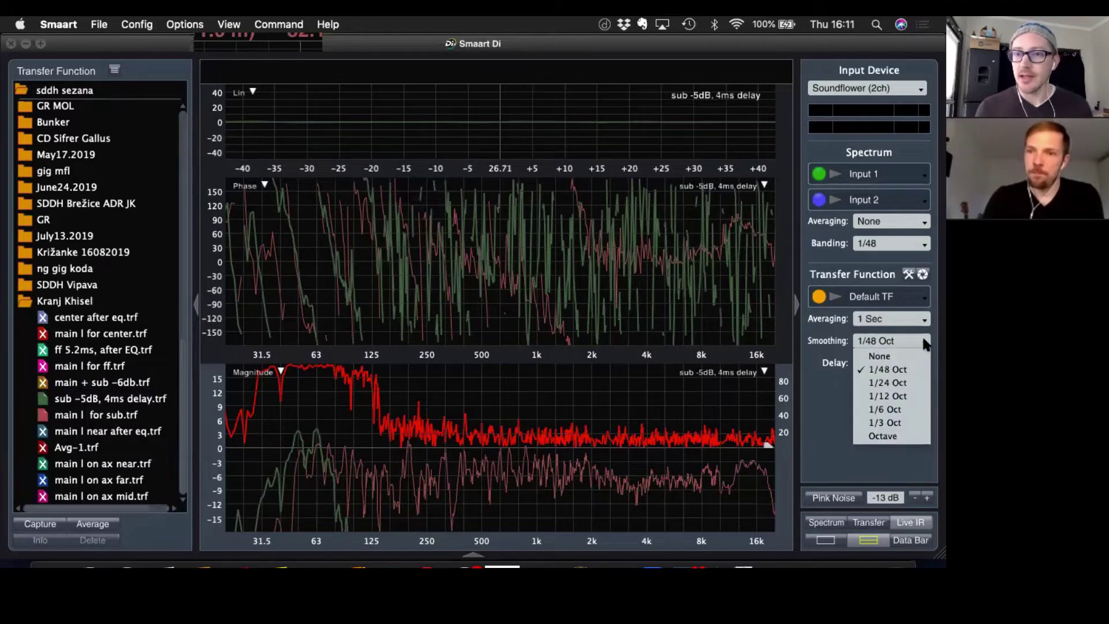
left_click(823, 396)
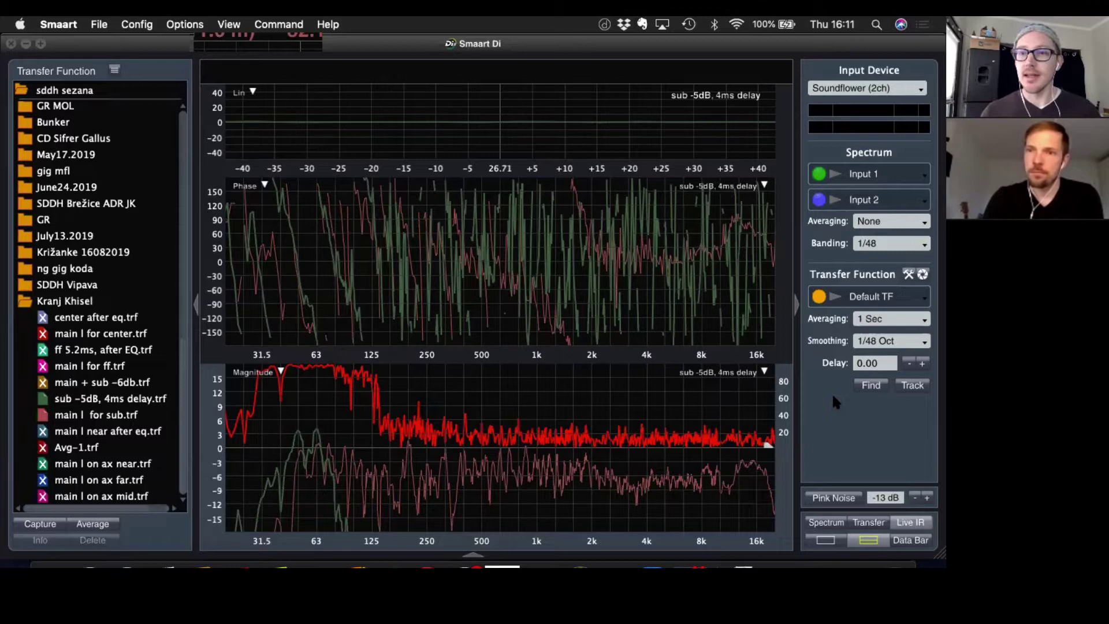
left_click(925, 321)
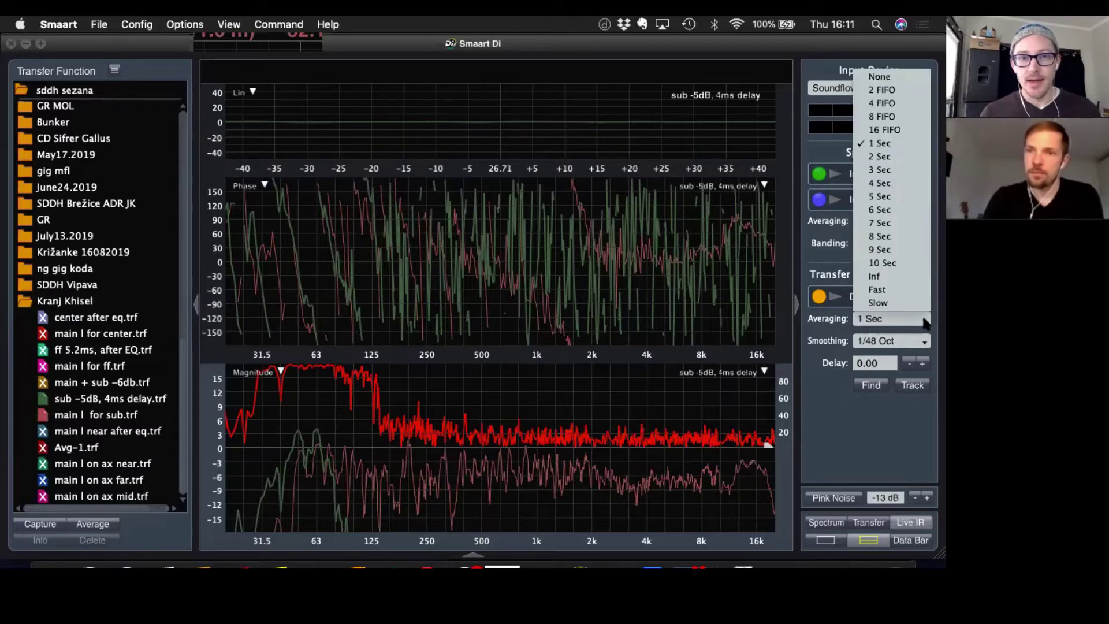
left_click(819, 399)
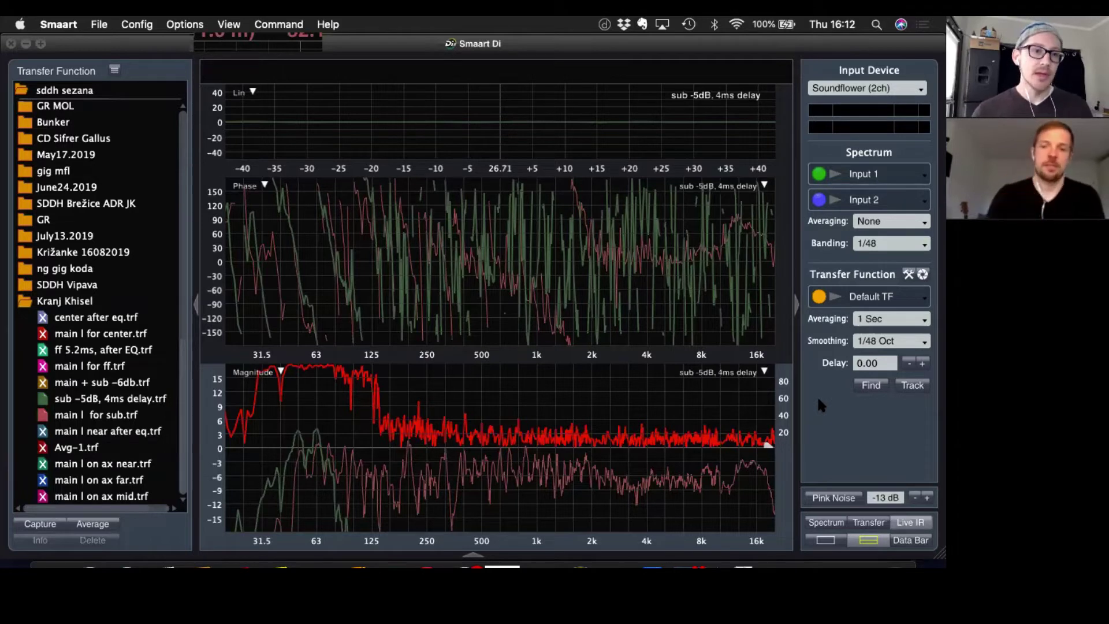
- Launch TextEdit and copy the 'main l for sub' trace data as ASCII in Smaart
key("super+space")
type("text")
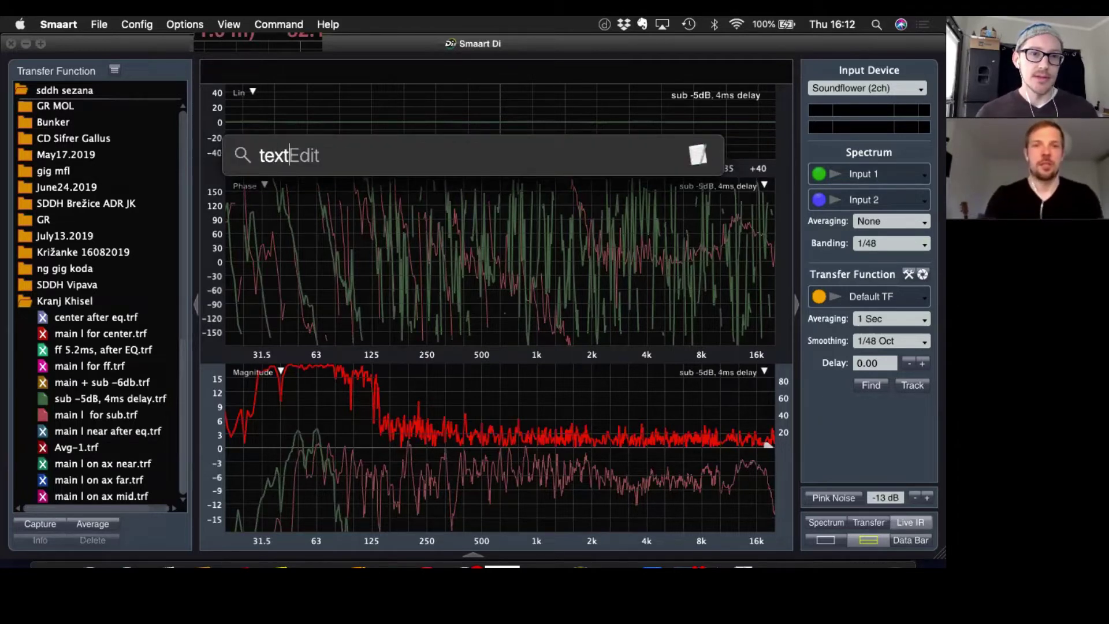
key("Return")
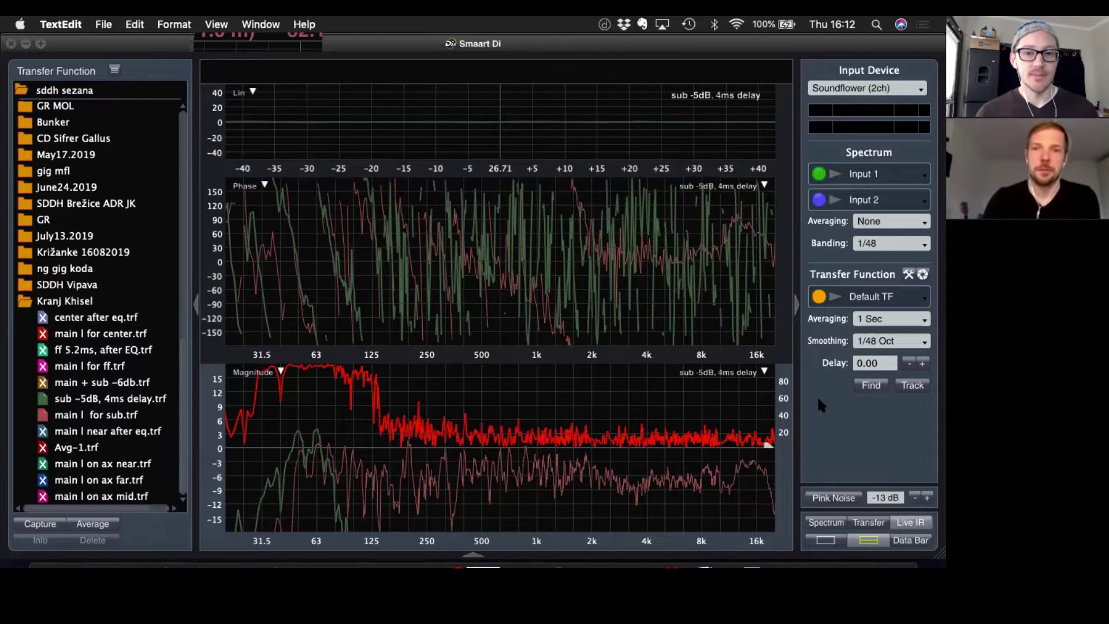
left_click(87, 415)
right_click(86, 415)
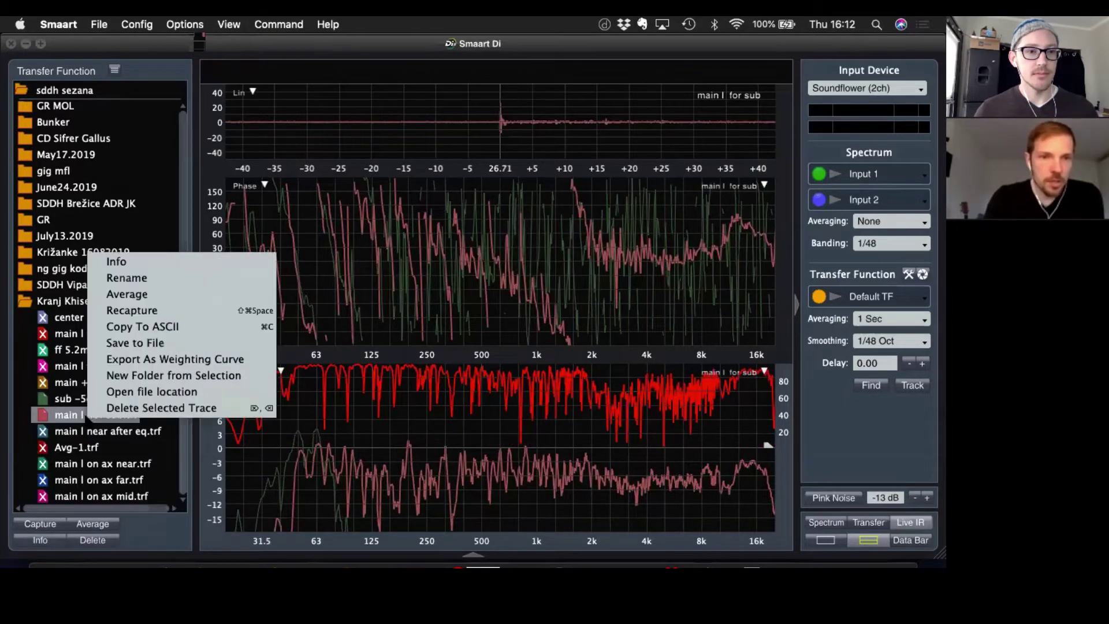
left_click(163, 327)
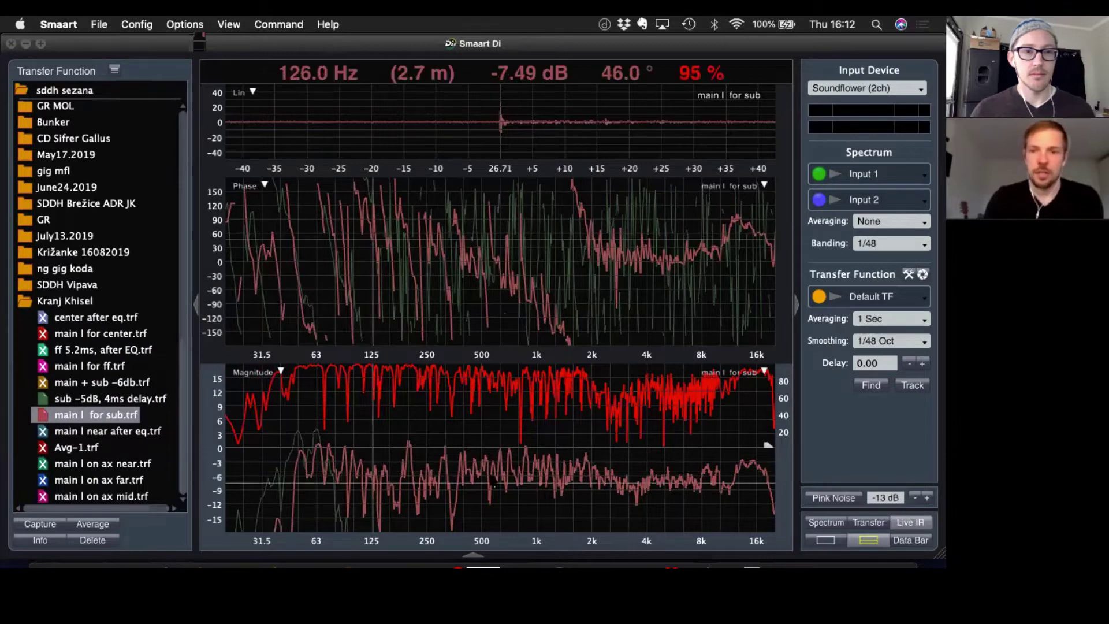
- Paste the trace data into a plain-text TextEdit document, then hide TextEdit
left_click(174, 24)
left_click(194, 81)
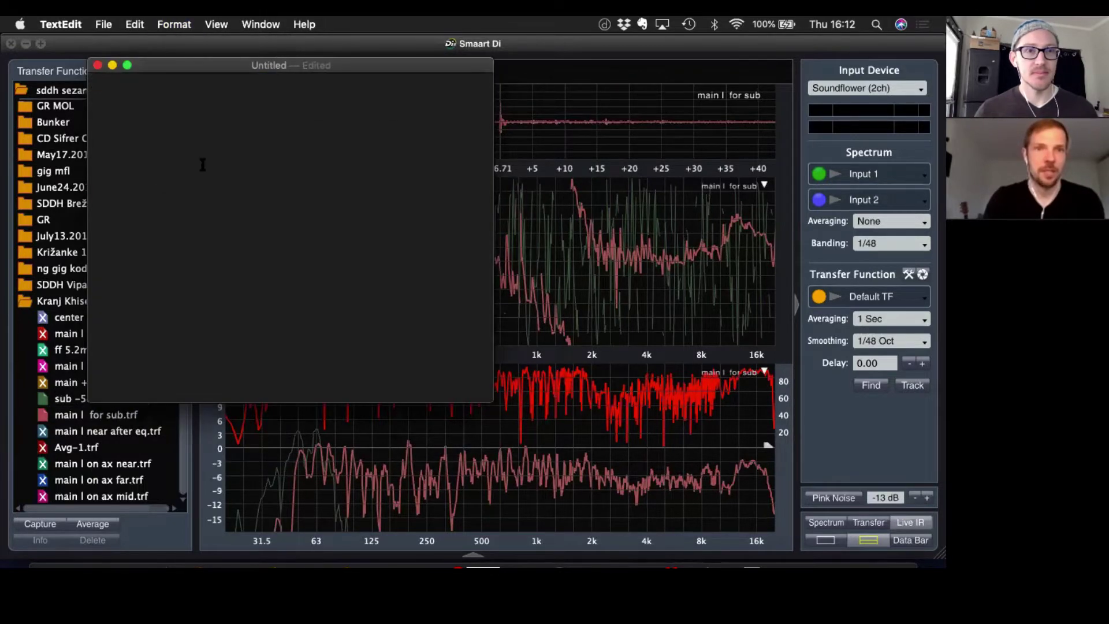
key("super+v")
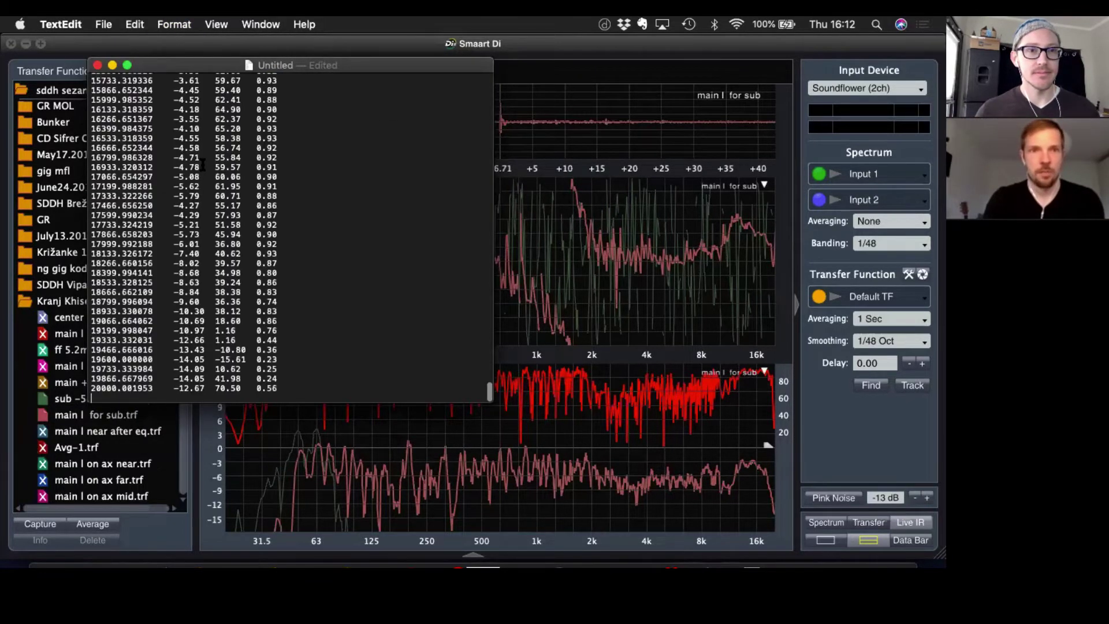
scroll(300, 156, "up", 5)
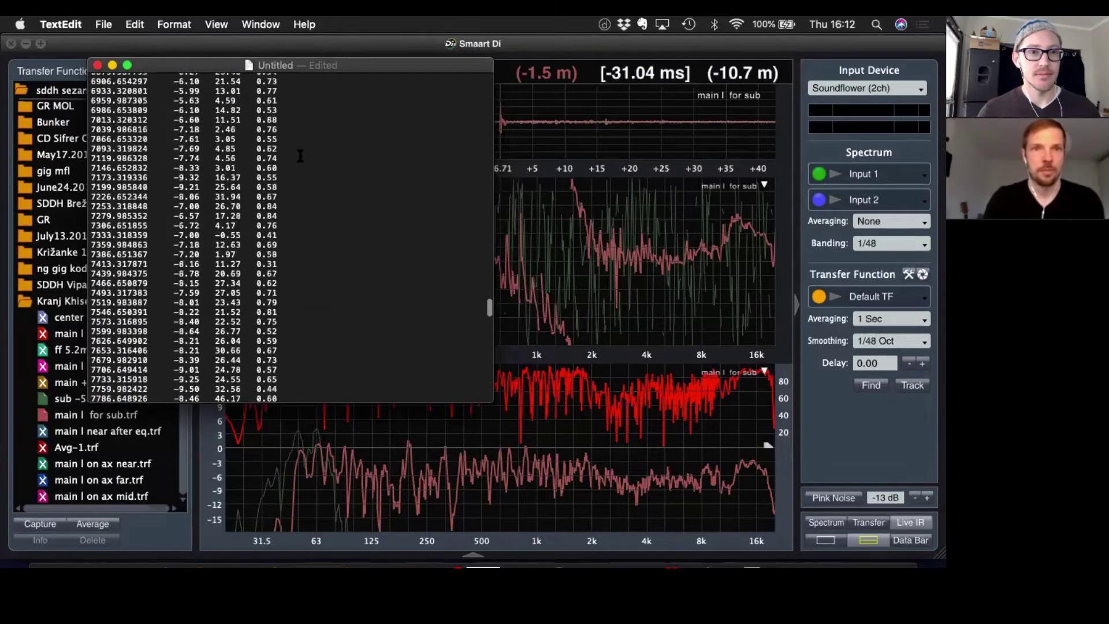
key("super+m")
- Copy the 'sub -5dB, 4ms delay' trace data as ASCII in Smaart
left_click(79, 398)
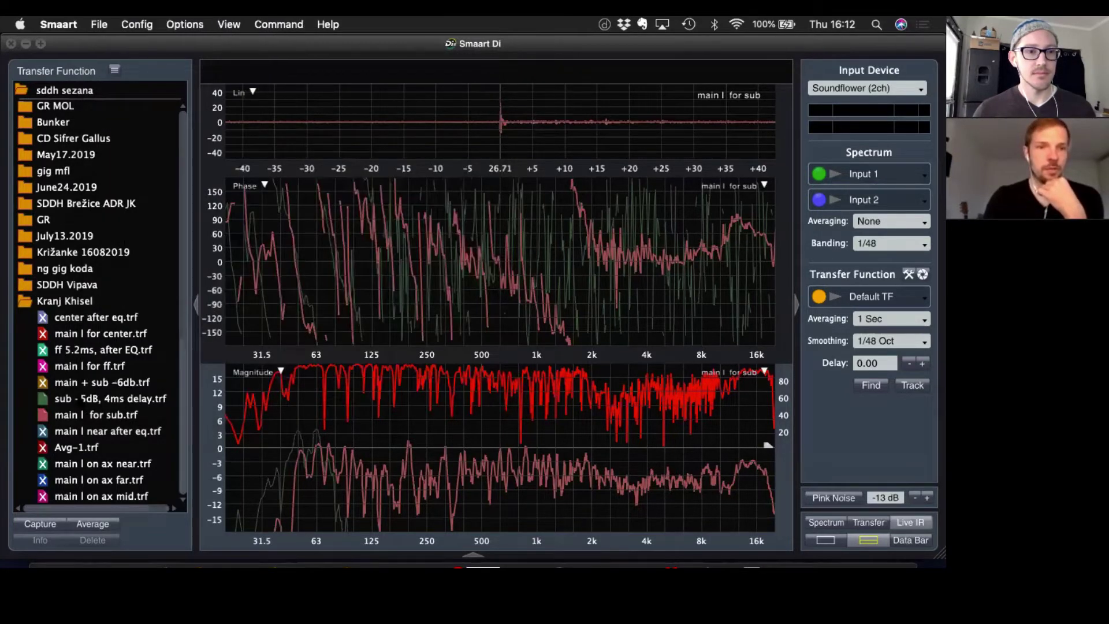
right_click(79, 399)
left_click(165, 306)
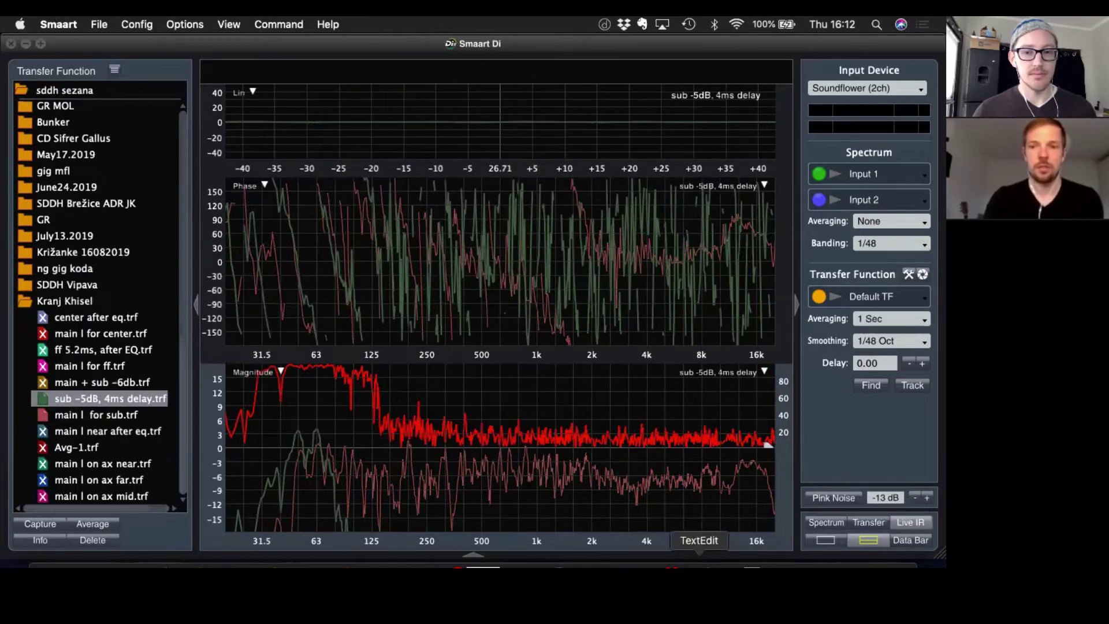
- Put the data in a new plain-text TextEdit document and begin saving it as 'sub -5dB'
left_click(699, 562)
right_click(698, 562)
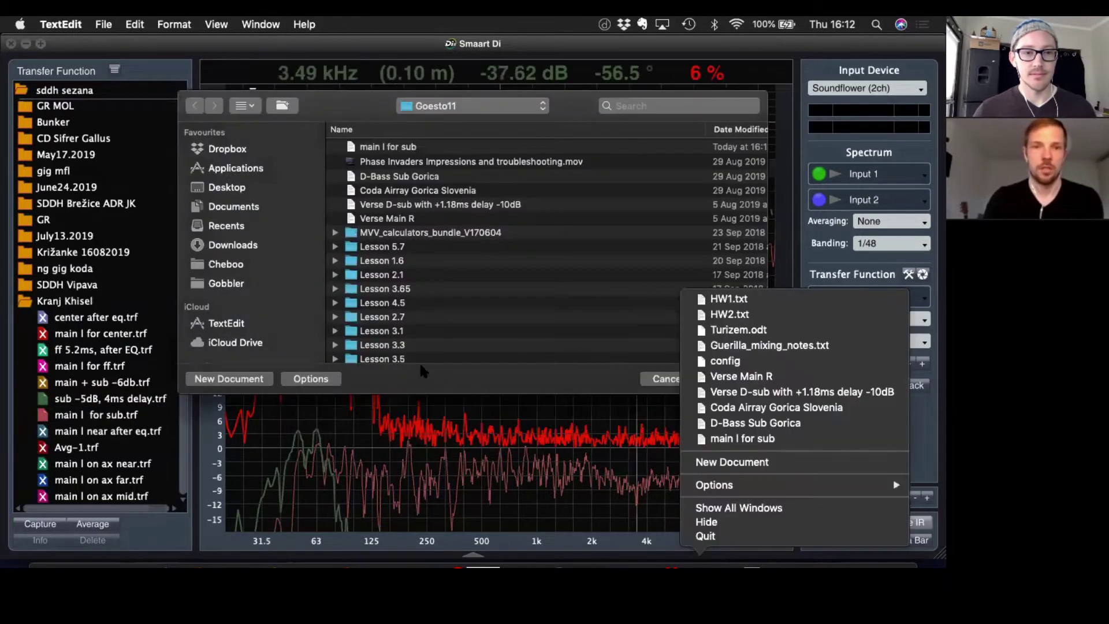
left_click(259, 375)
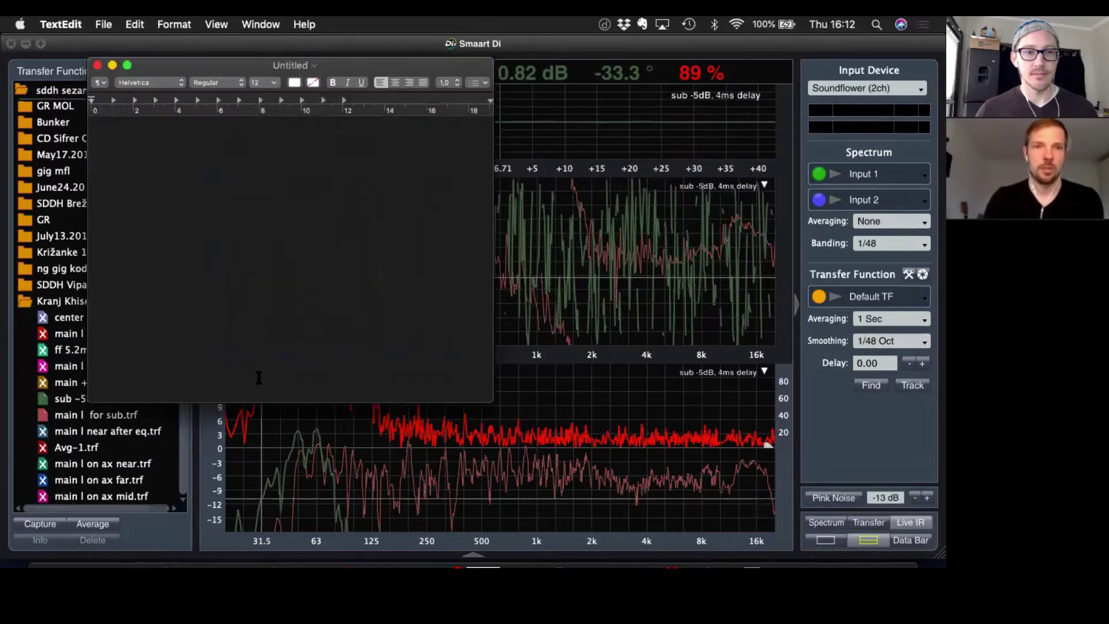
left_click(180, 27)
key("super+s")
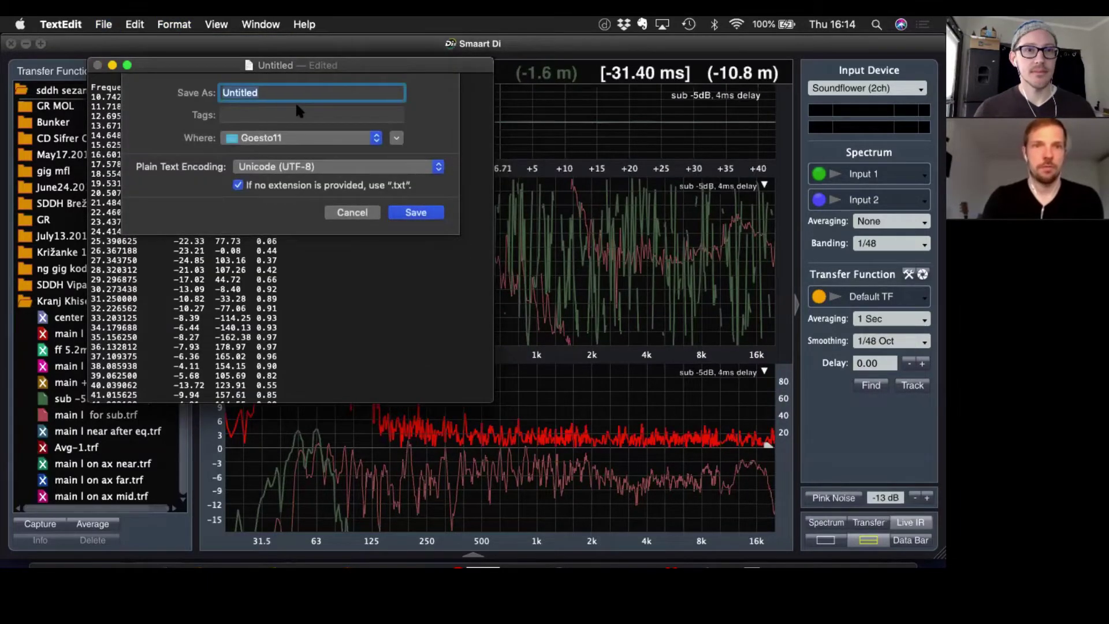
type("sub")
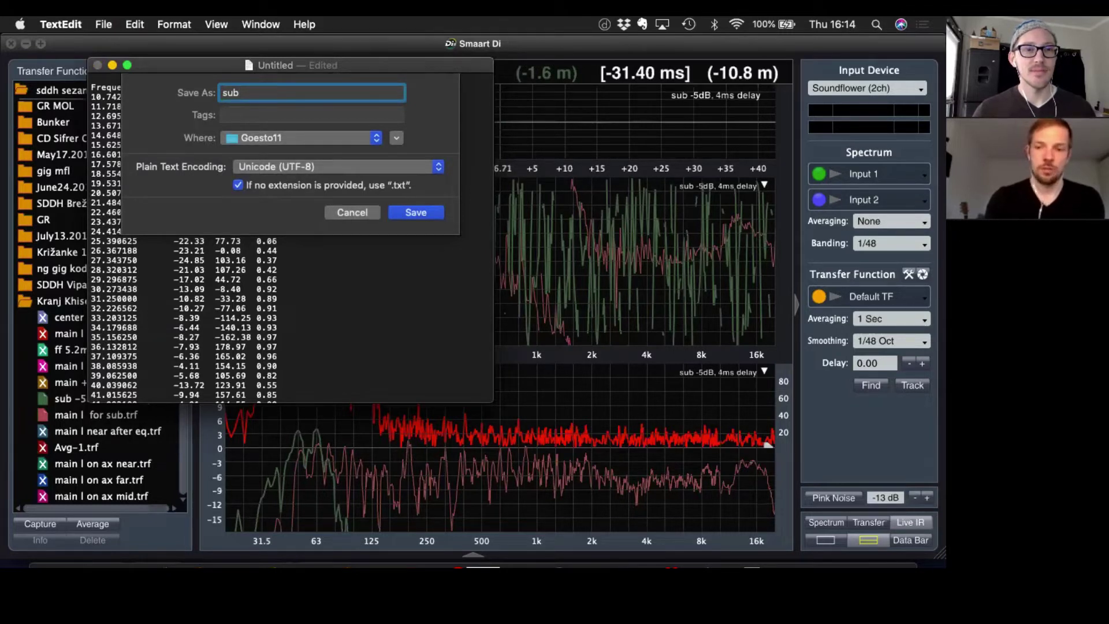
type(" -5dB")
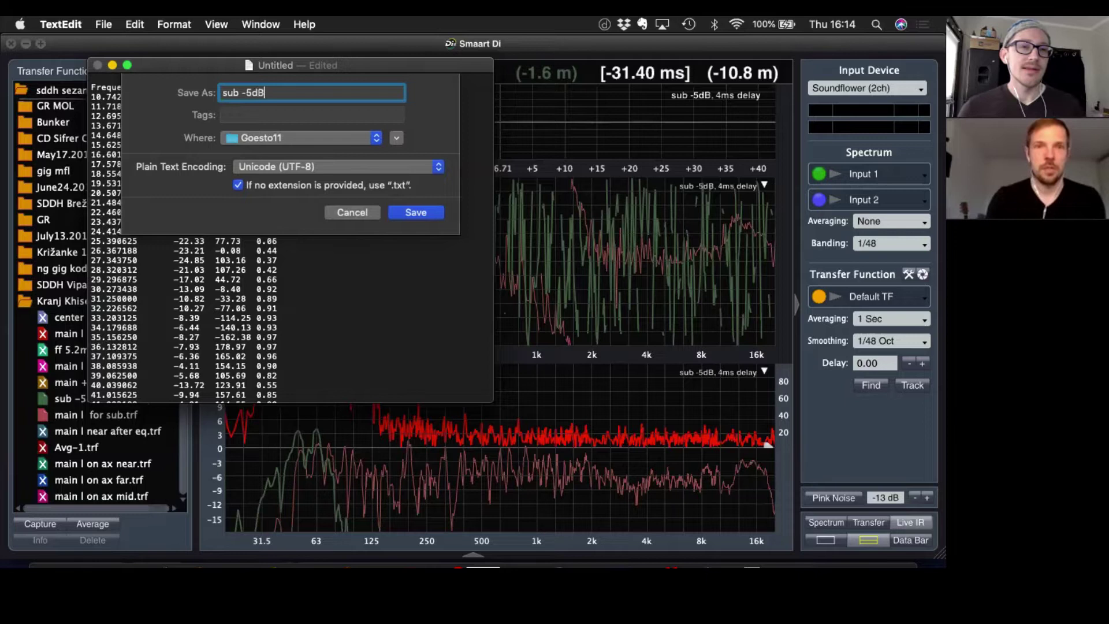
- Shorten the file name to 'sub', then begin uploading a new Phase Invaders mission
key("BackSpace")
key("BackSpace")
key("BackSpace")
key("BackSpace")
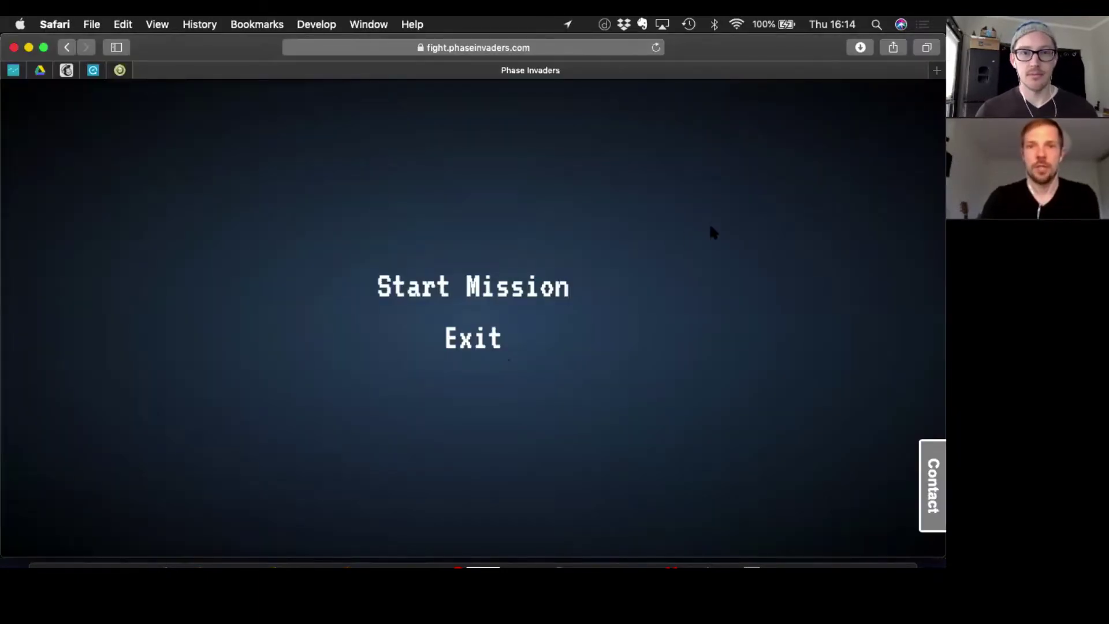
left_click(503, 292)
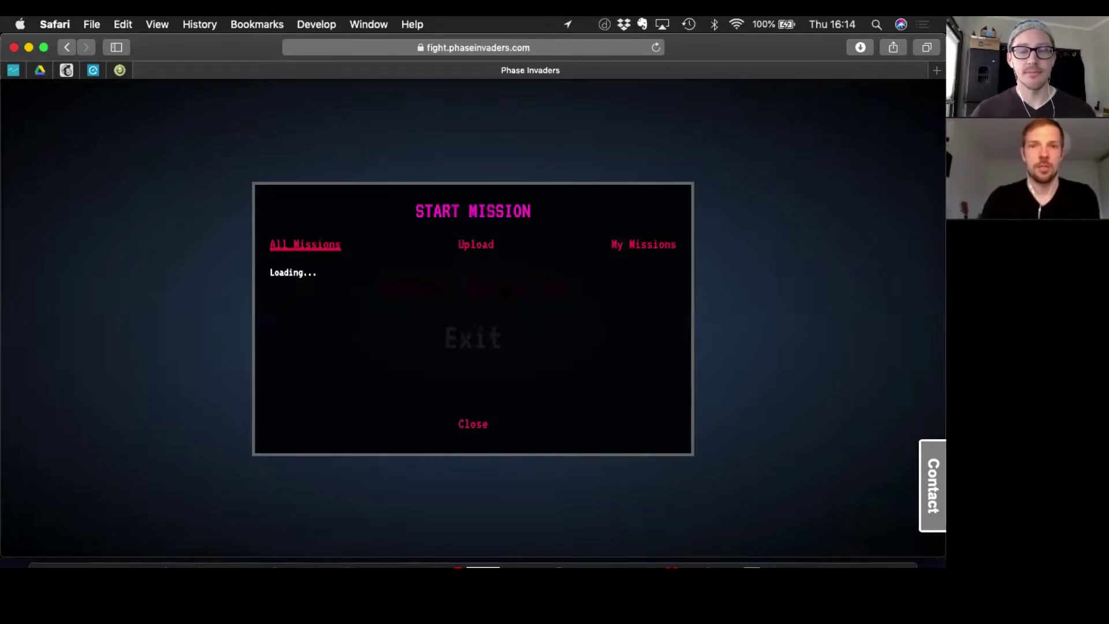
left_click(477, 245)
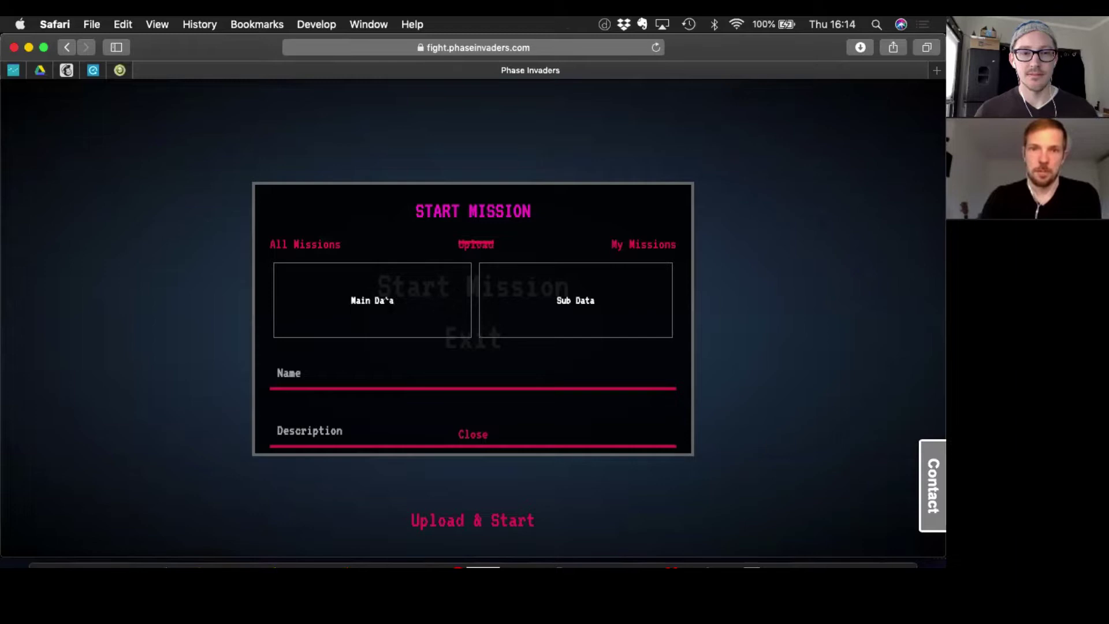
- Choose 'main l for sub' as Main Data and 'sub' as Sub Data
left_click(388, 300)
left_click(274, 150)
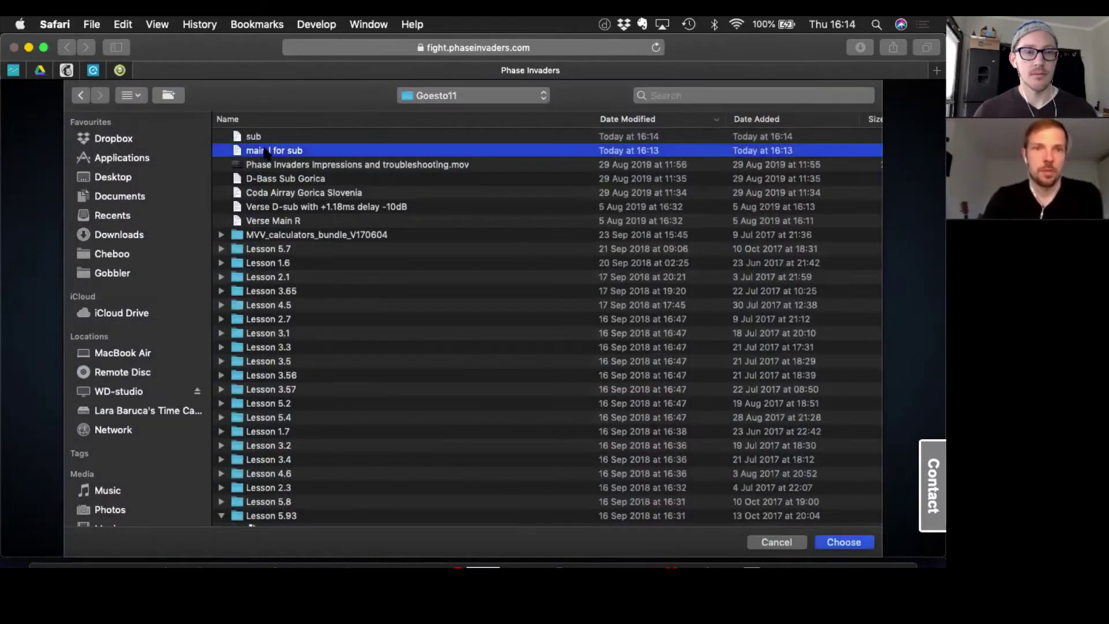
left_click(843, 542)
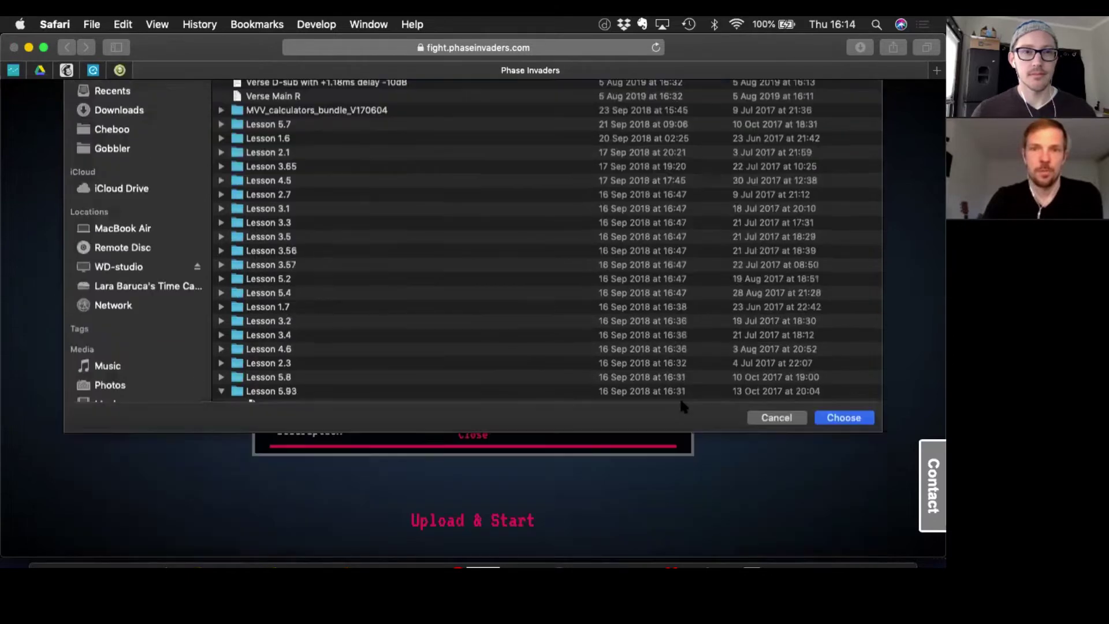
left_click(595, 315)
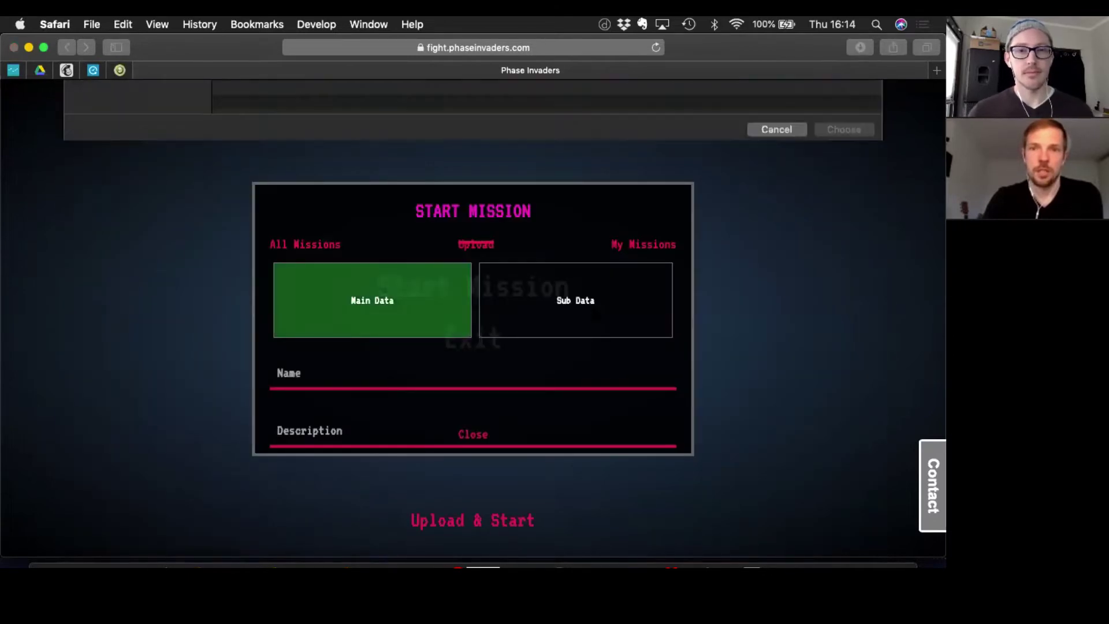
left_click(252, 139)
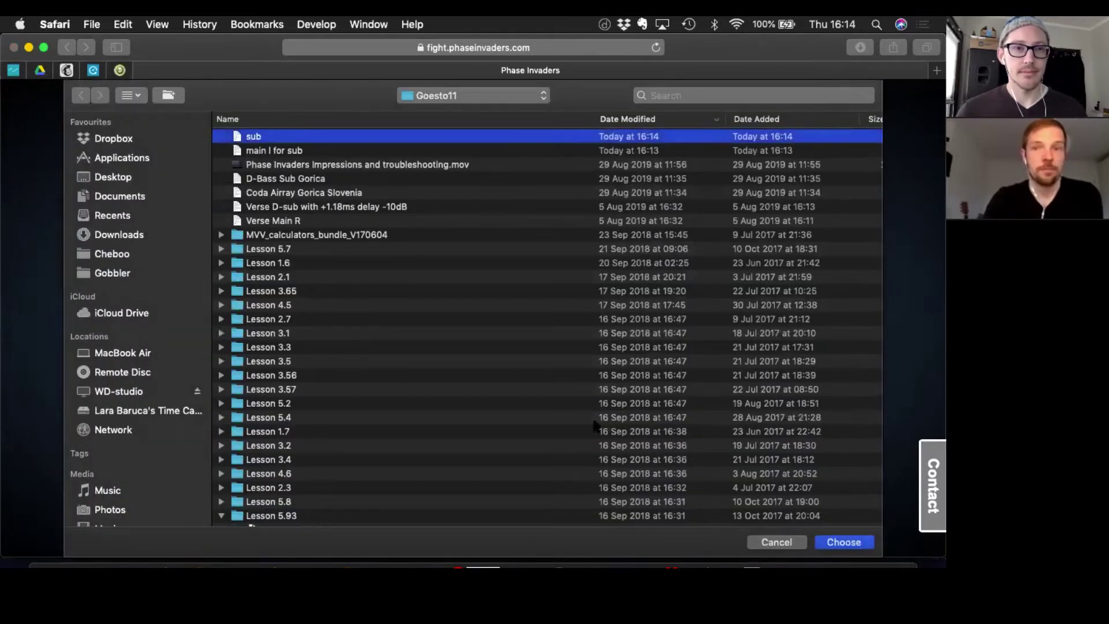
left_click(843, 542)
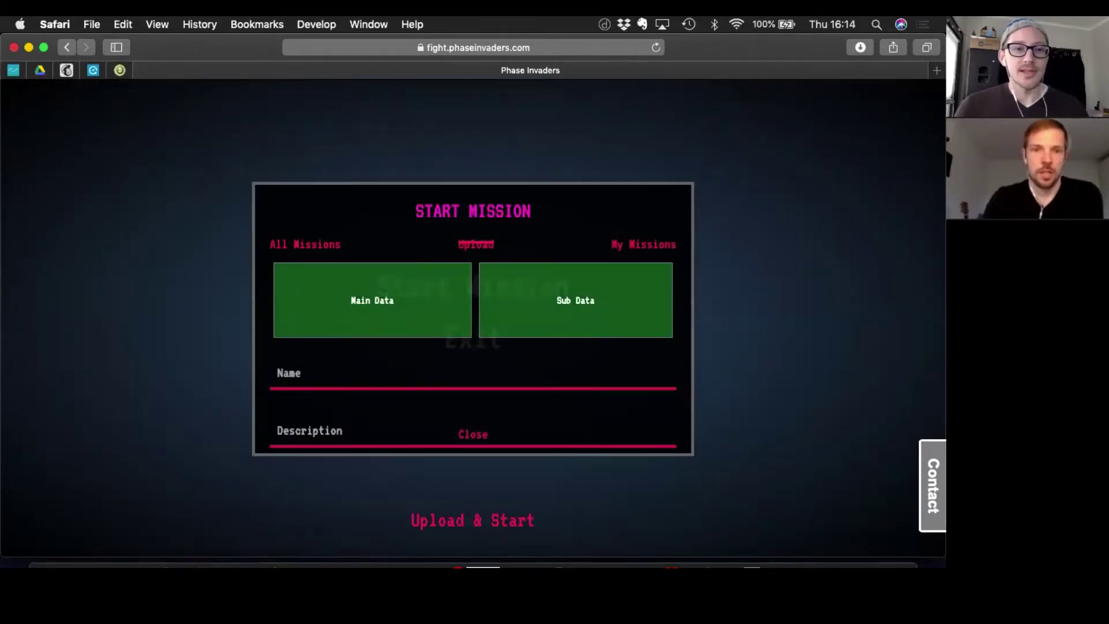
- Upload and start 'JBL Vertec Hang + Sub, Kranj, Slovenia, Khiselstein' with its single-mic measurement description
left_click(289, 374)
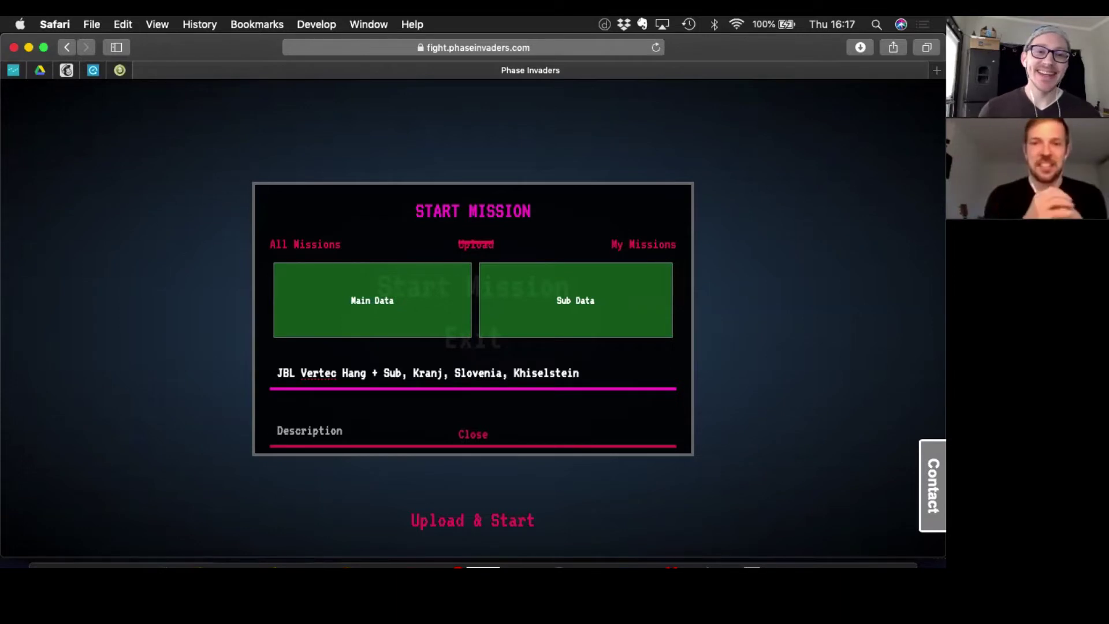
key("Tab")
type("Single Mic me")
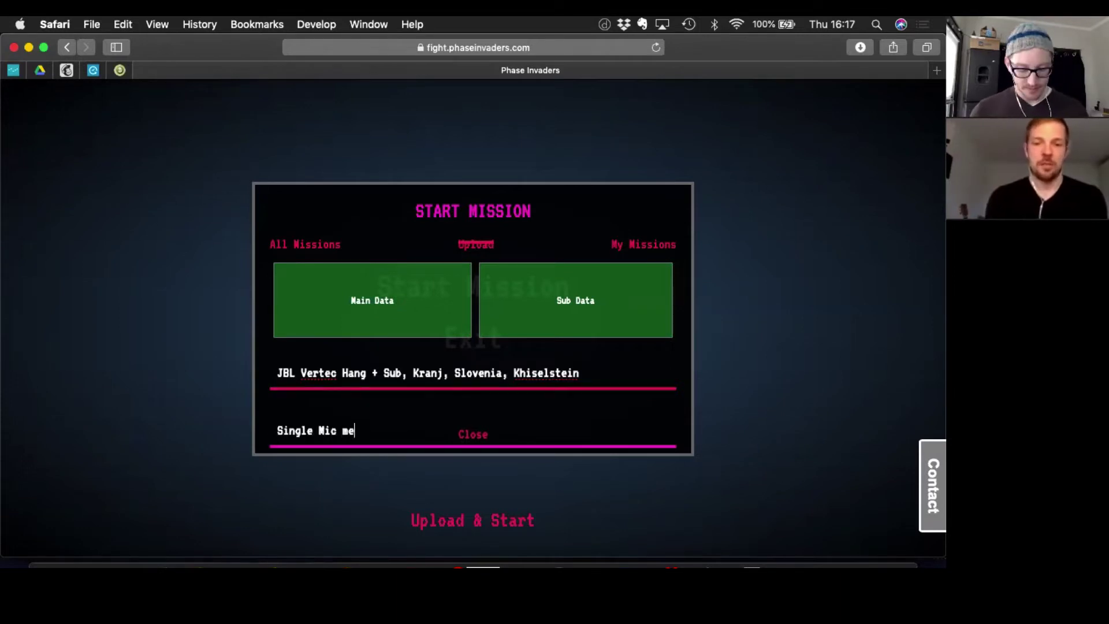
type("aurement, Main L")
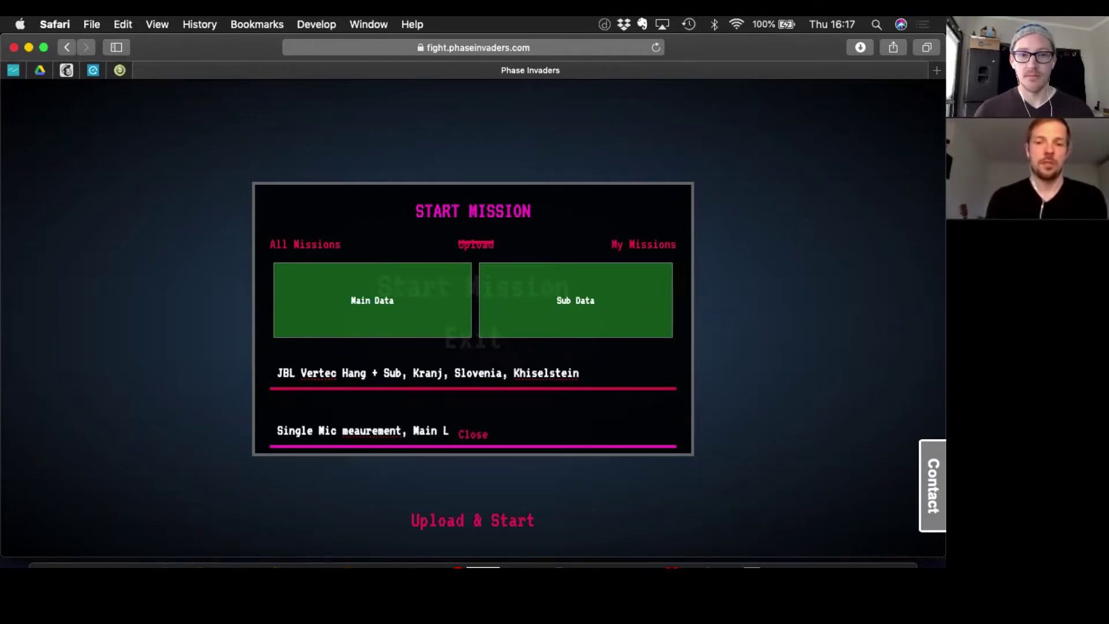
type(" onAX, 6m h")
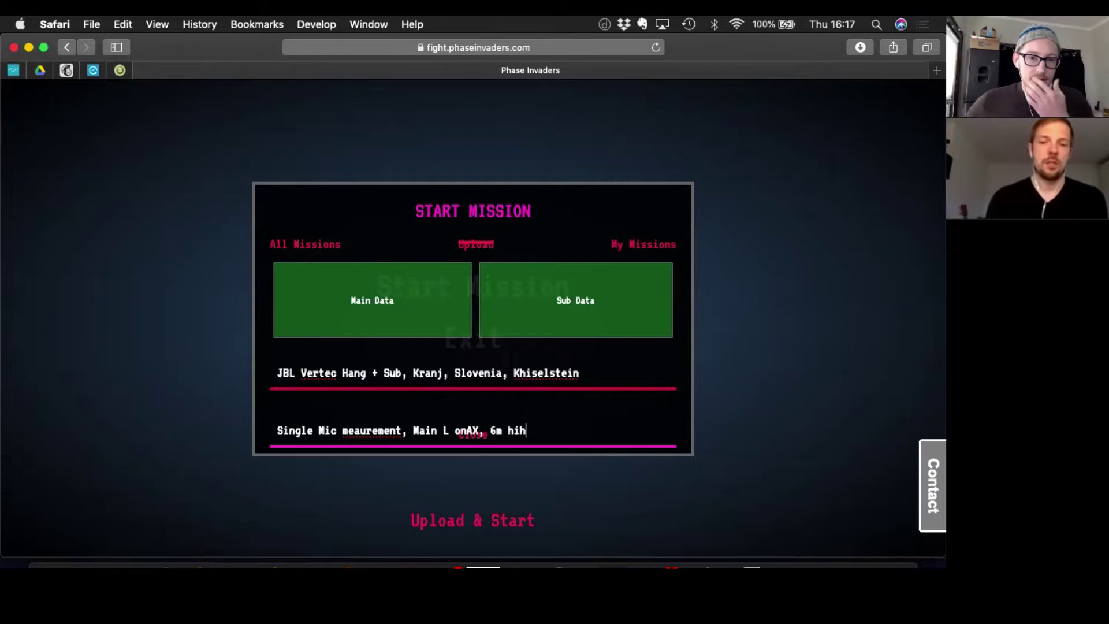
type("igh array, main L EQ")
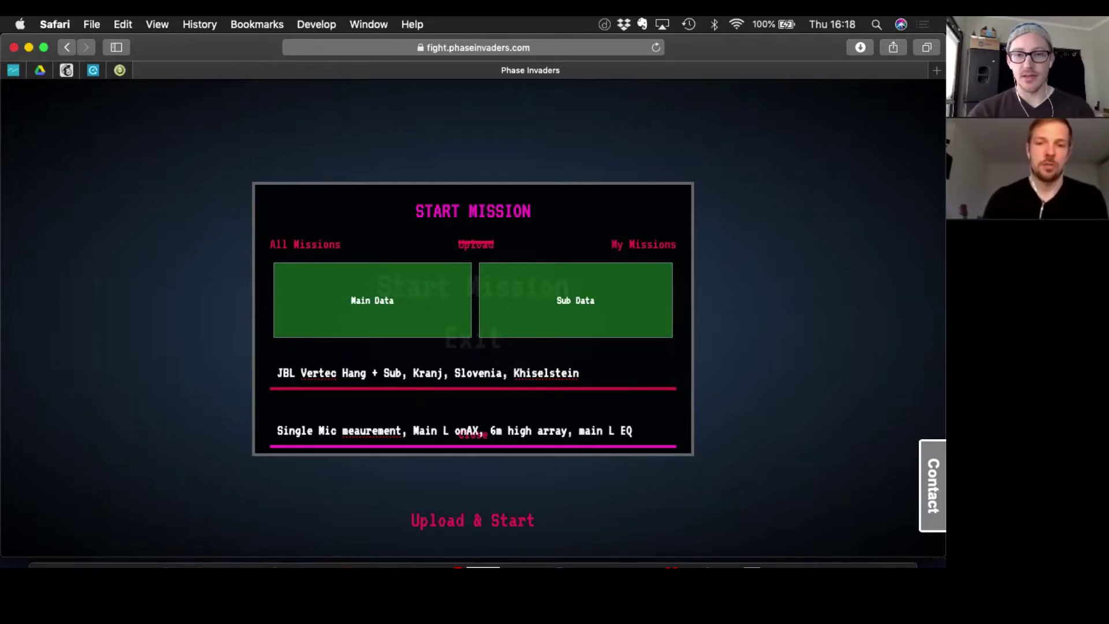
type(" inserted, sub with -5")
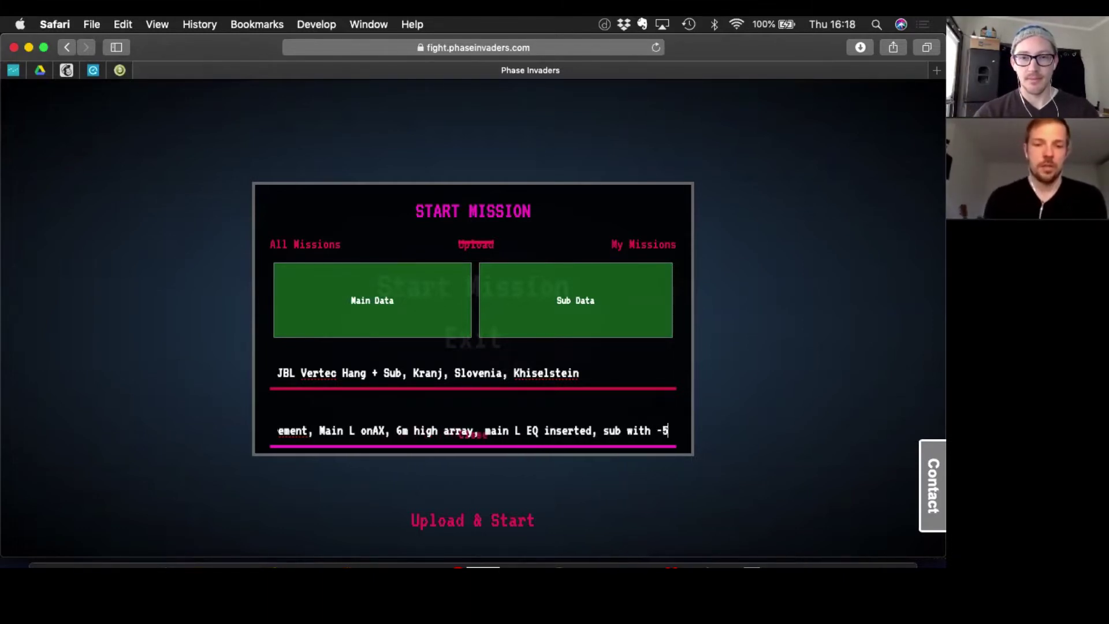
type("dB and 4ms delay")
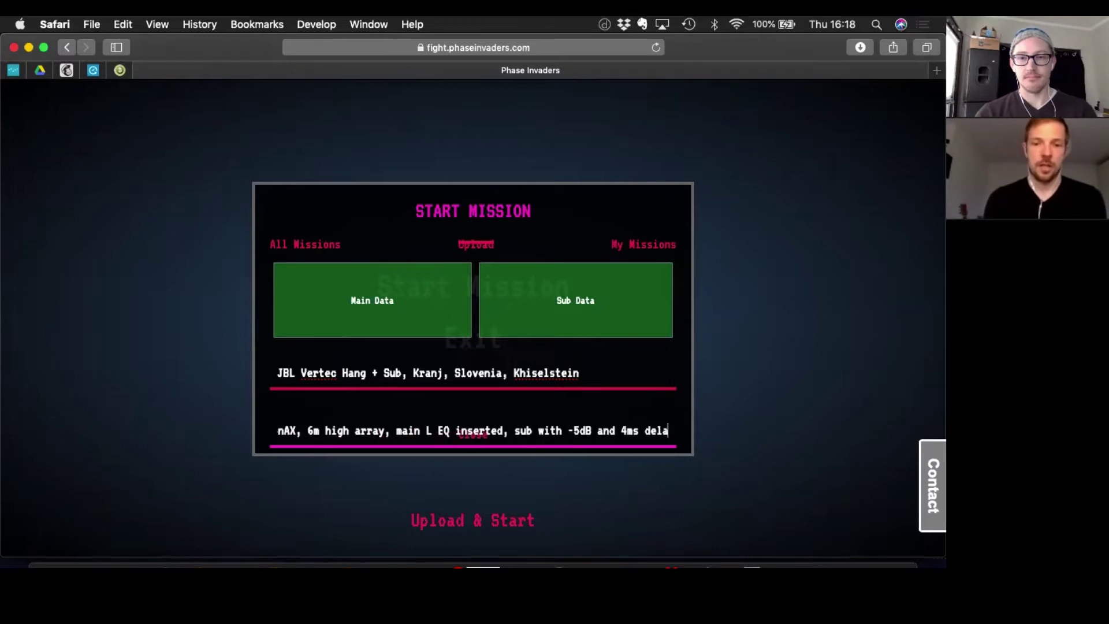
left_click(491, 523)
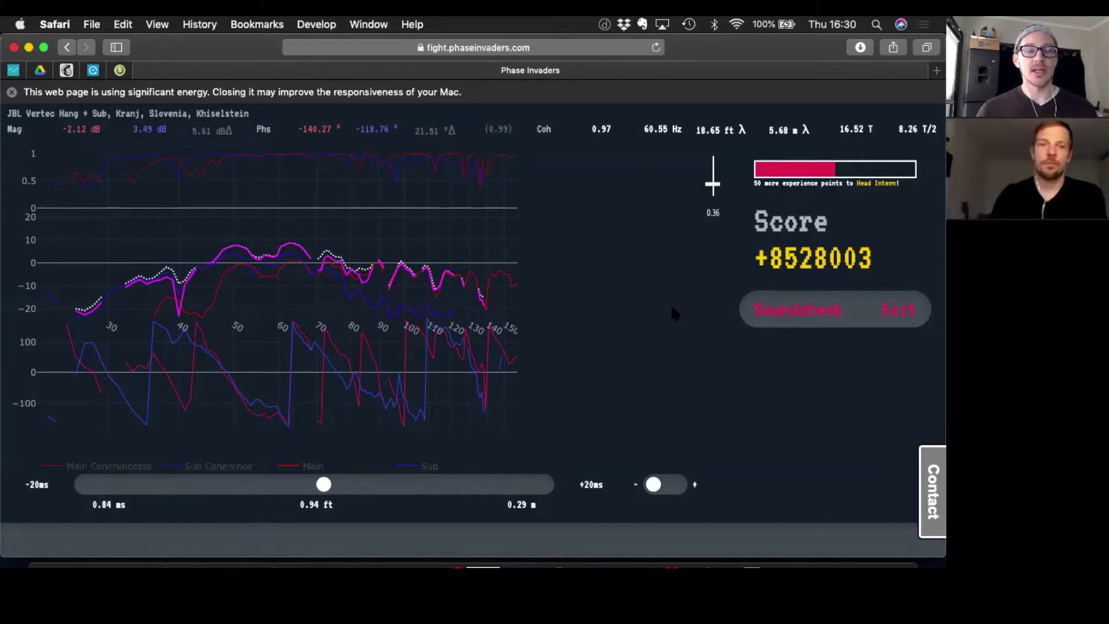
- Reset the sub delay slider to 0.00 ms and switch to Smaart Di
double_click(321, 485)
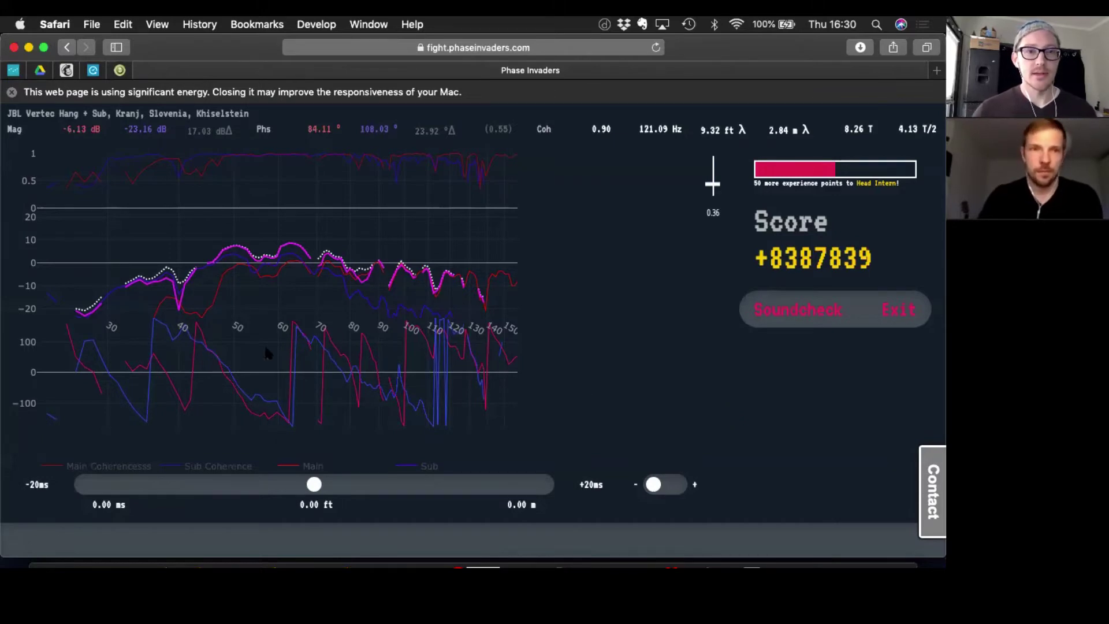
key("super+Tab")
- Display the 'sub -5dB, 4ms delay' trace in Smaart, then return to Phase Invaders
left_click(42, 399)
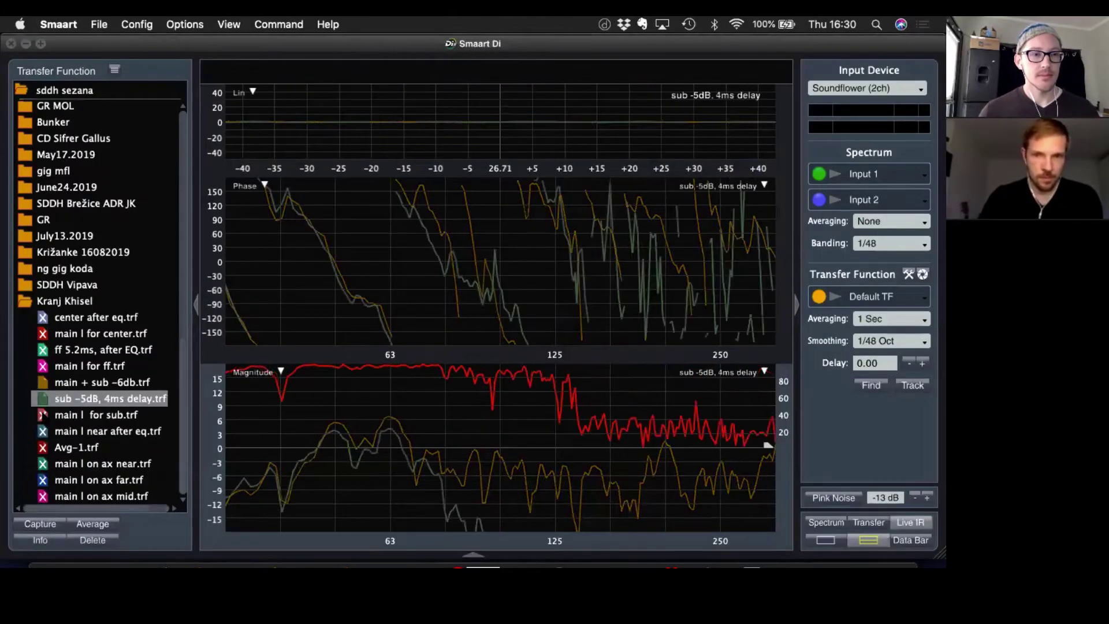
key("super+Tab")
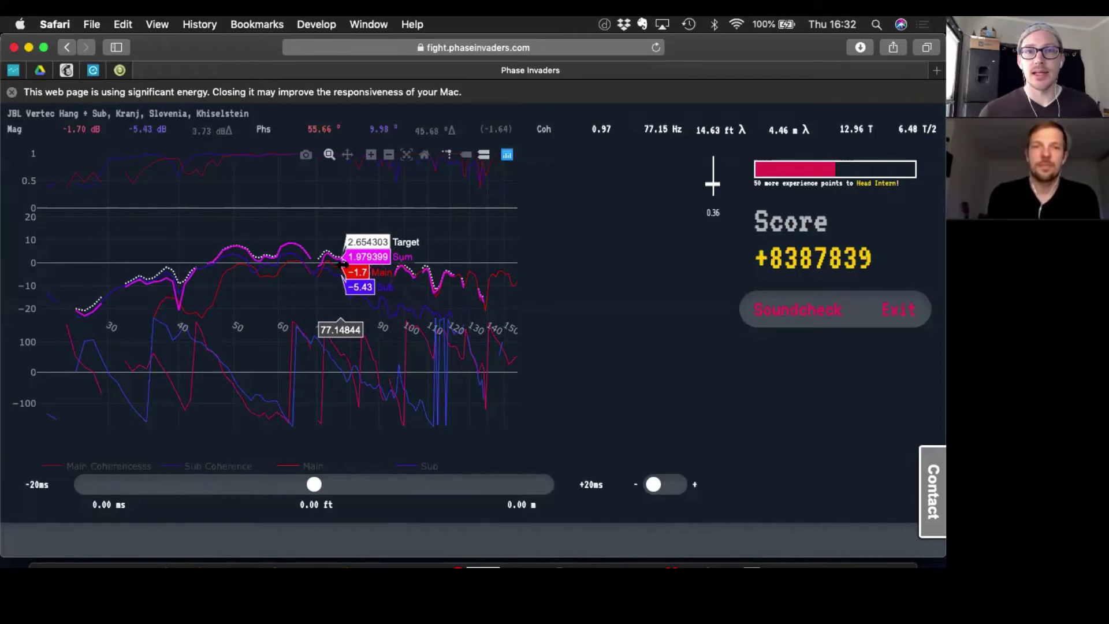
- Fine-tune the sub delay slider until main and sub align at -0.19 ms
left_click(310, 482)
mouse_move(311, 481)
left_mouse_down()
mouse_move(326, 481)
mouse_move(312, 481)
left_mouse_up()
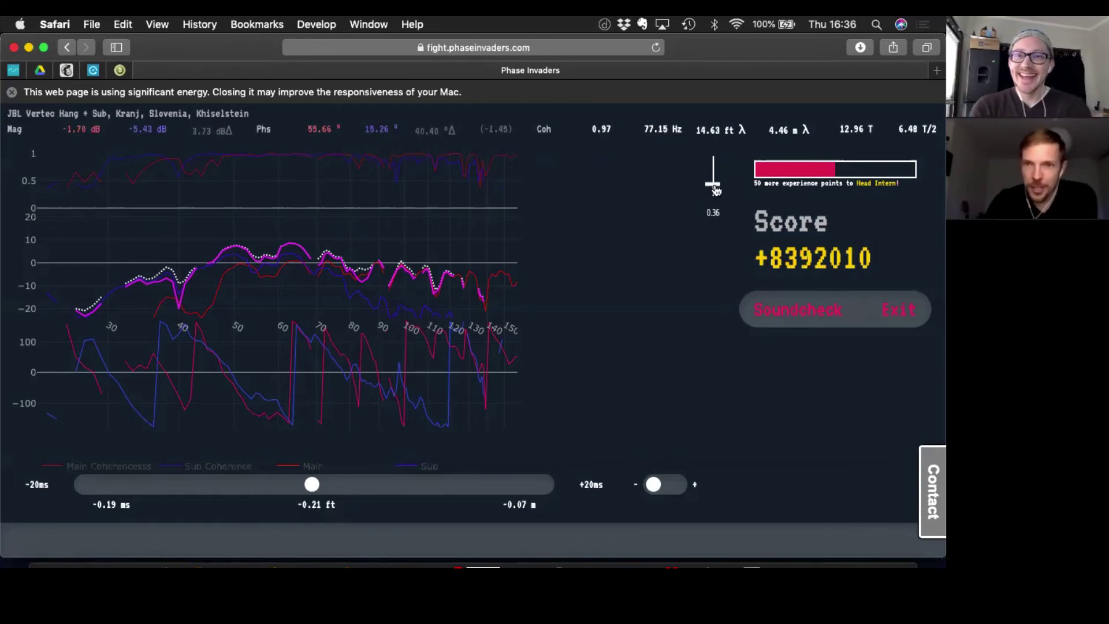
- Move the curve slider to 1.00 and back to about 0.4, then submit Soundcheck and acknowledge completion
left_click_drag(714, 184, 714, 155)
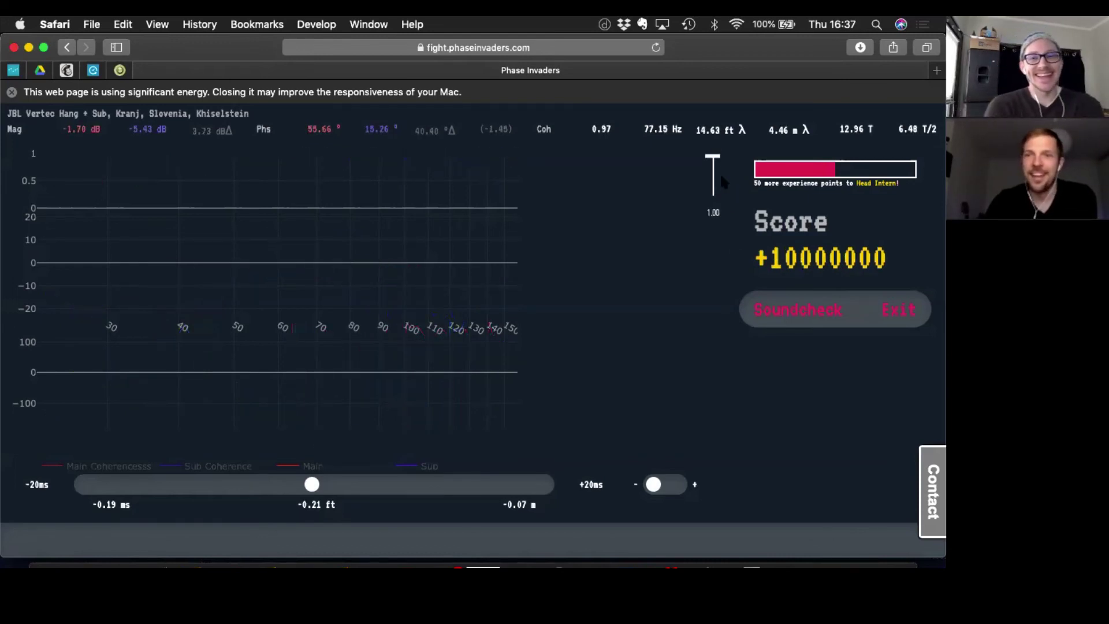
left_click_drag(717, 164, 714, 181)
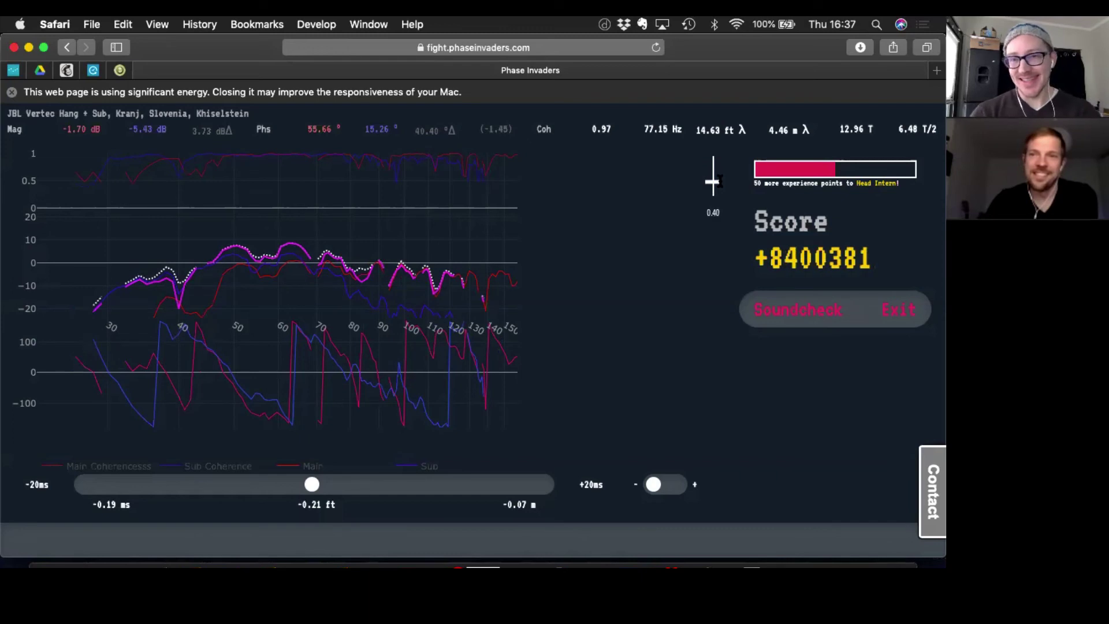
left_click(797, 312)
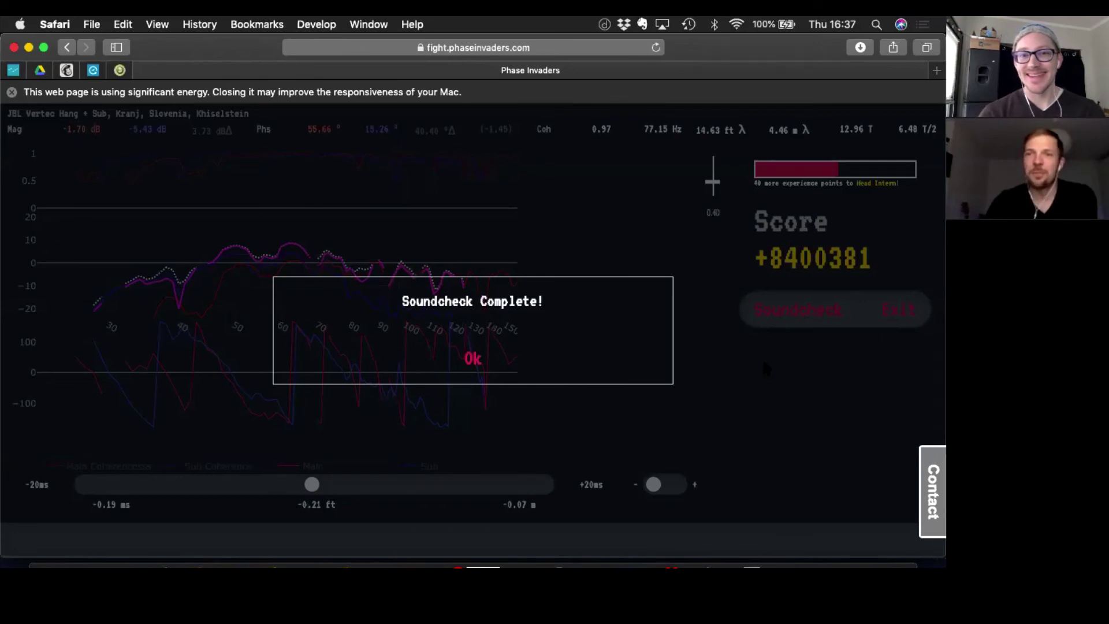
left_click(473, 359)
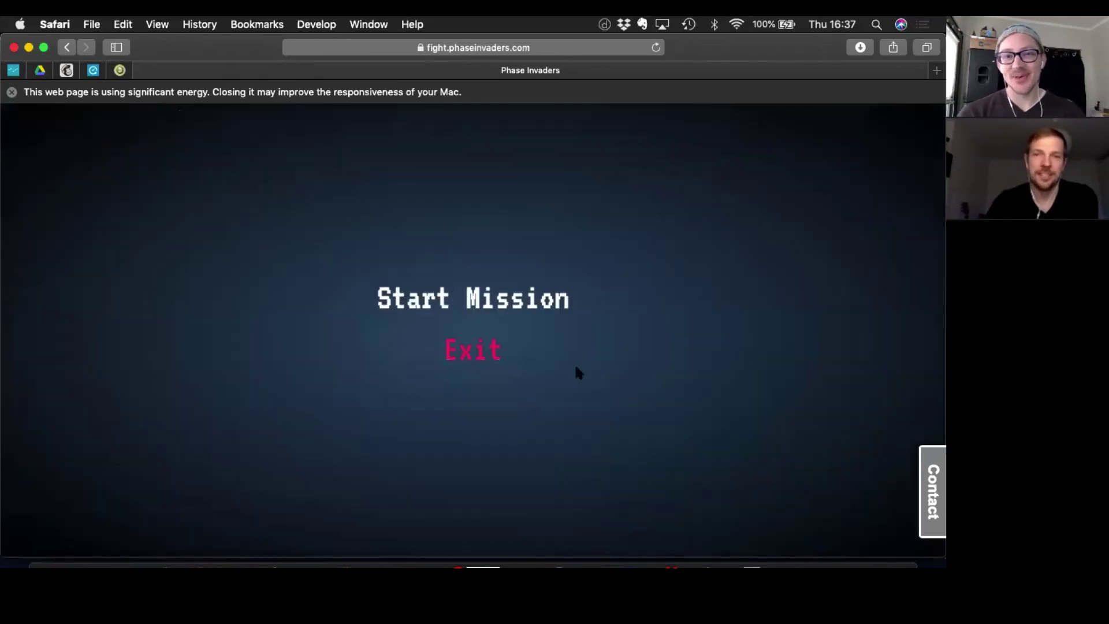
- Open Start Mission to load the All Missions list
left_click(548, 308)
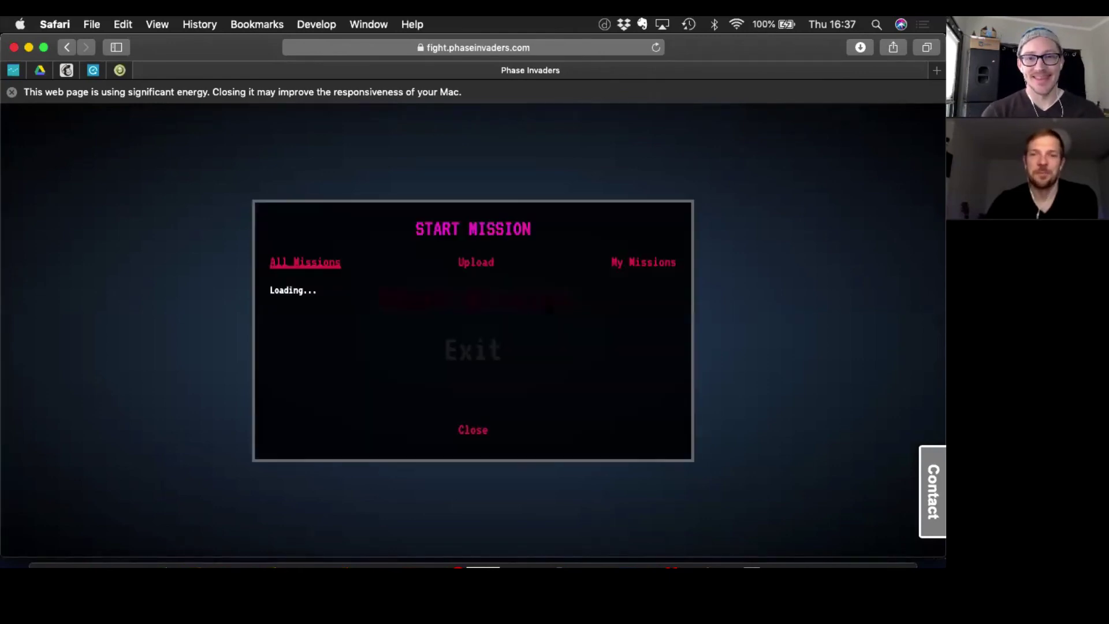